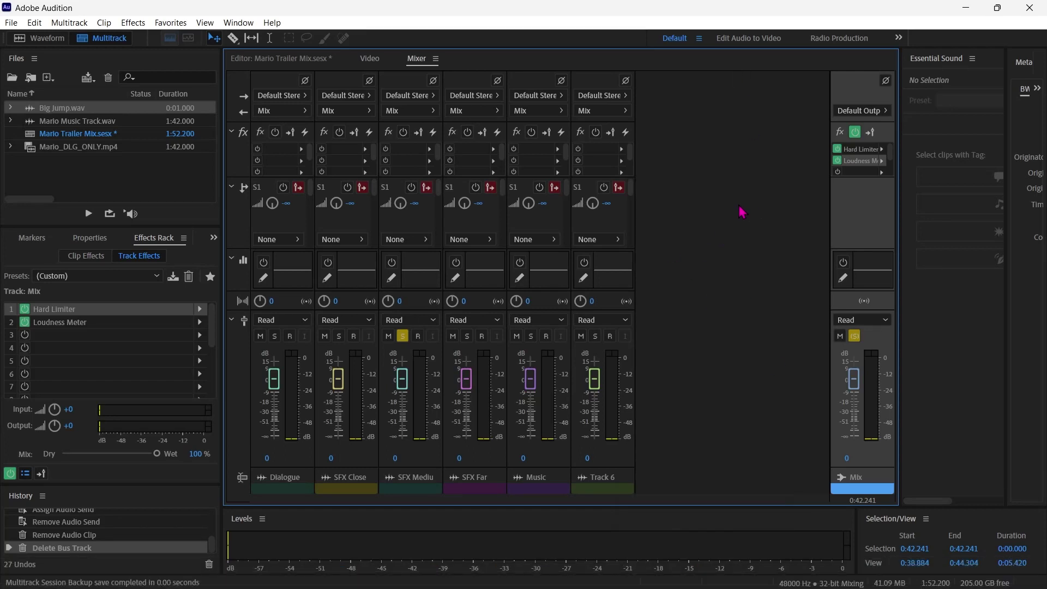
# Step: Turn off solo on the SFX Medium track and add a stereo bus track
pyautogui.click(403, 337)
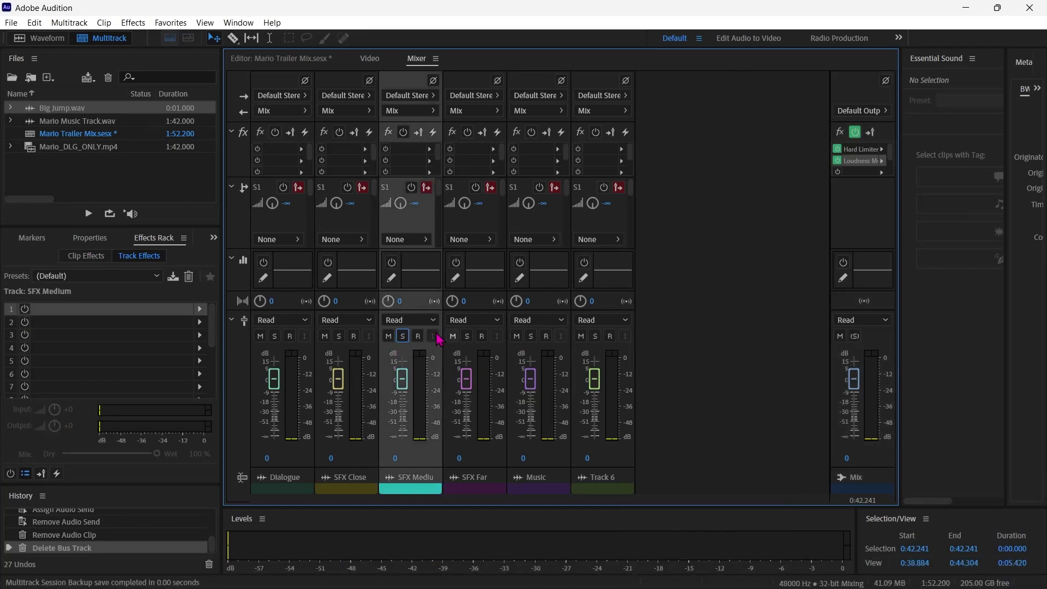
pyautogui.click(72, 23)
pyautogui.moveTo(82, 39)
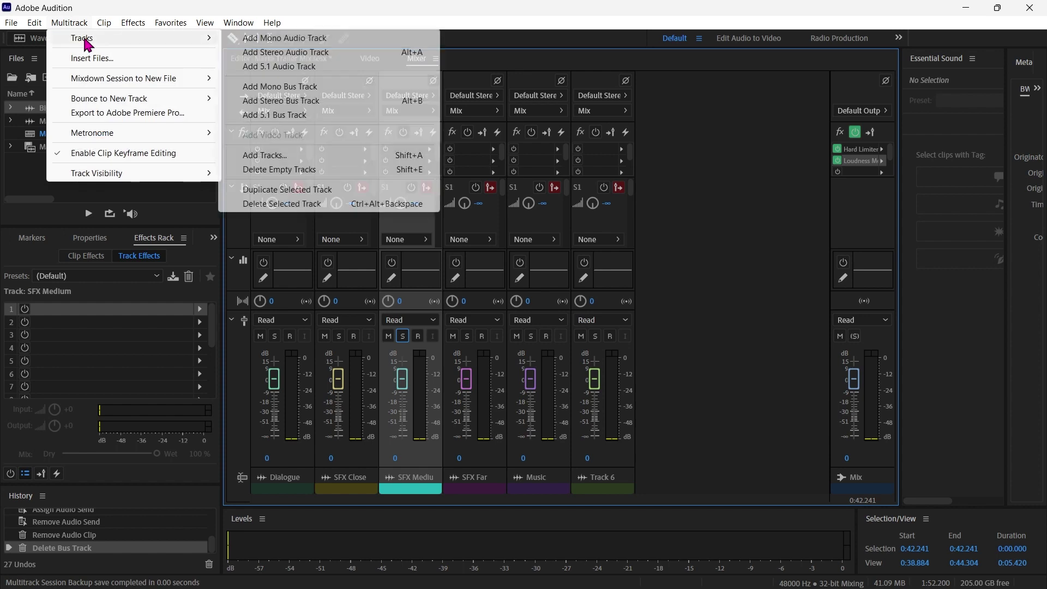
pyautogui.click(355, 100)
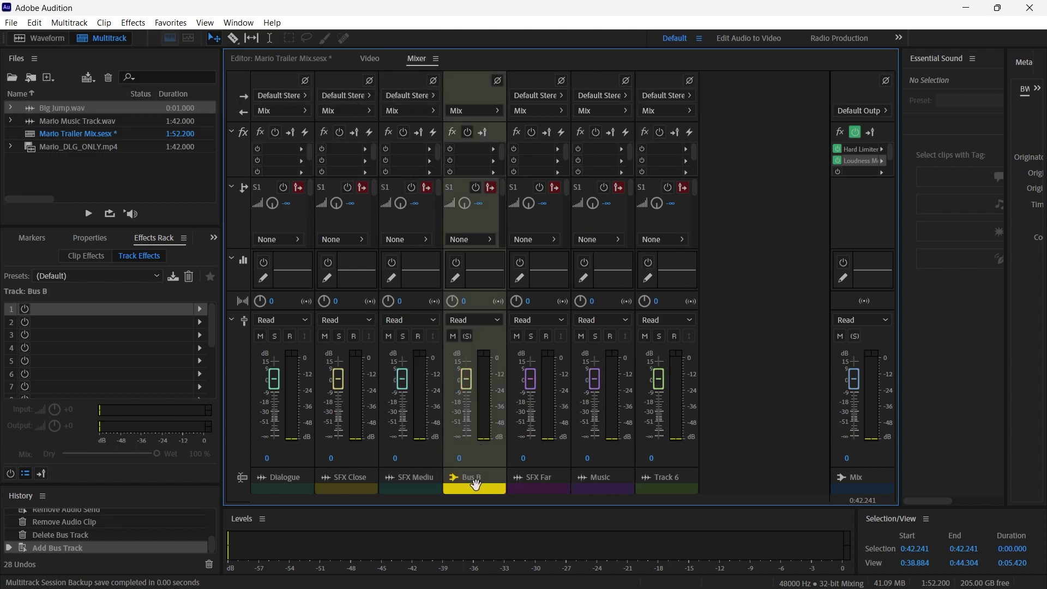
# Step: Move the new bus track between SFX Far and Music and rename it Reverb
pyautogui.moveTo(474, 486); pyautogui.dragTo(520, 488)
pyautogui.doubleClick(549, 491)
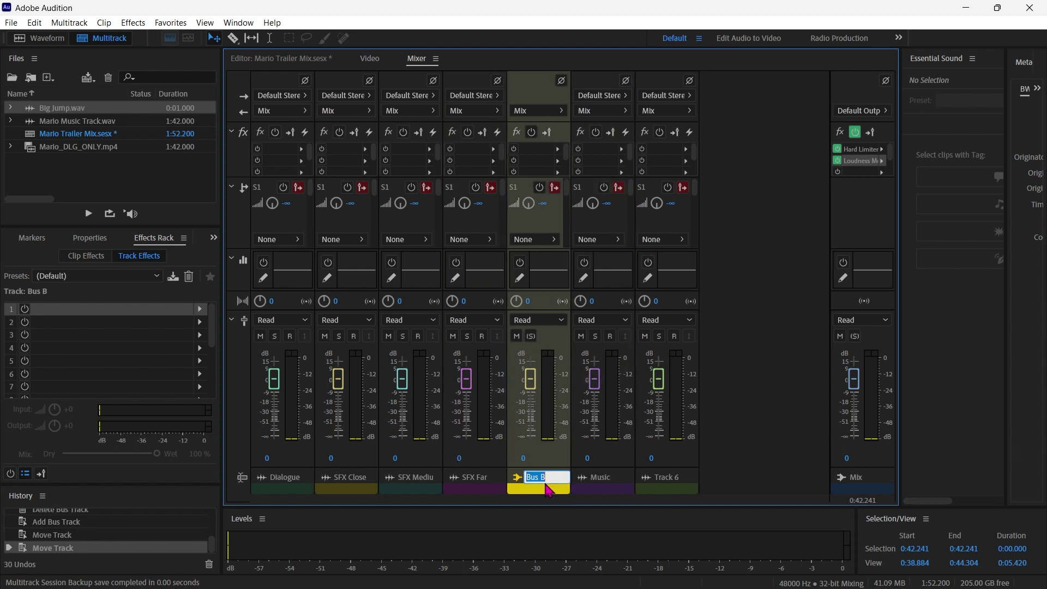
pyautogui.write('Reverb')
pyautogui.press('Return')
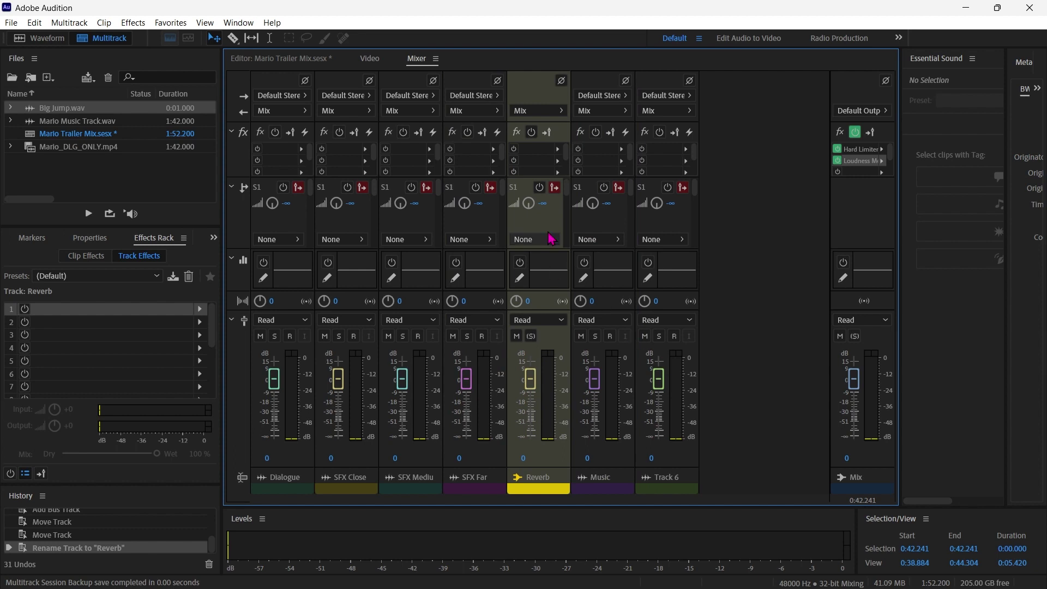
# Step: Add a Convolution Reverb effect with the Hall impulse to the first effect slot of the Reverb bus
pyautogui.click(558, 151)
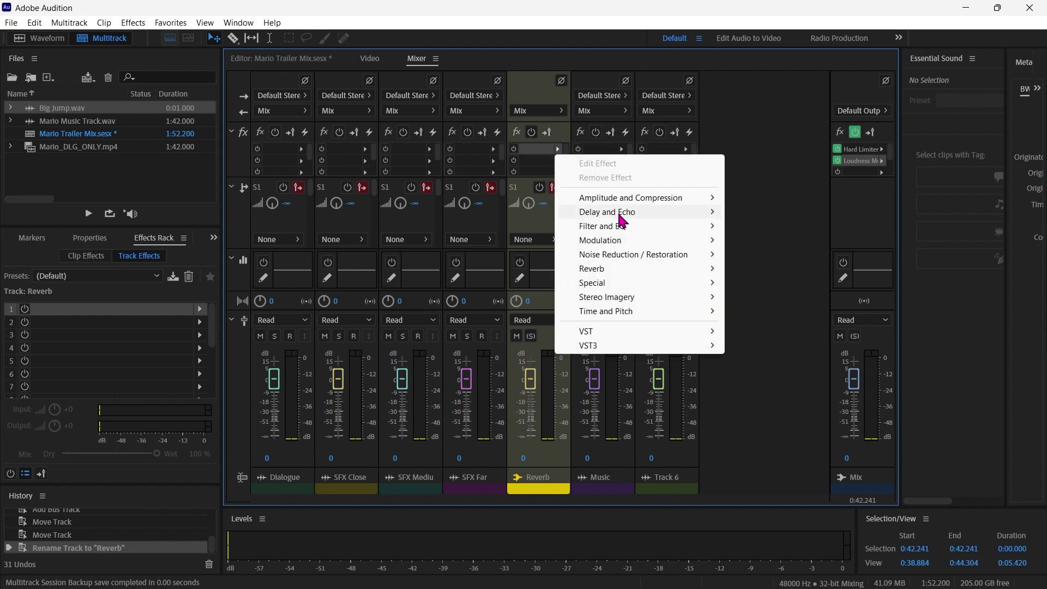
pyautogui.moveTo(625, 275)
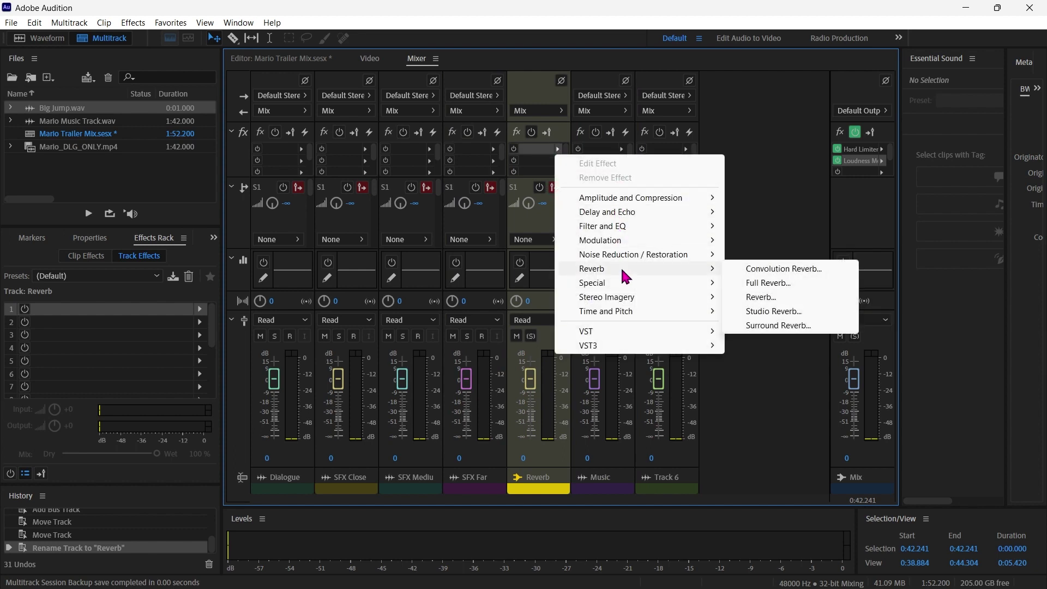
pyautogui.click(769, 270)
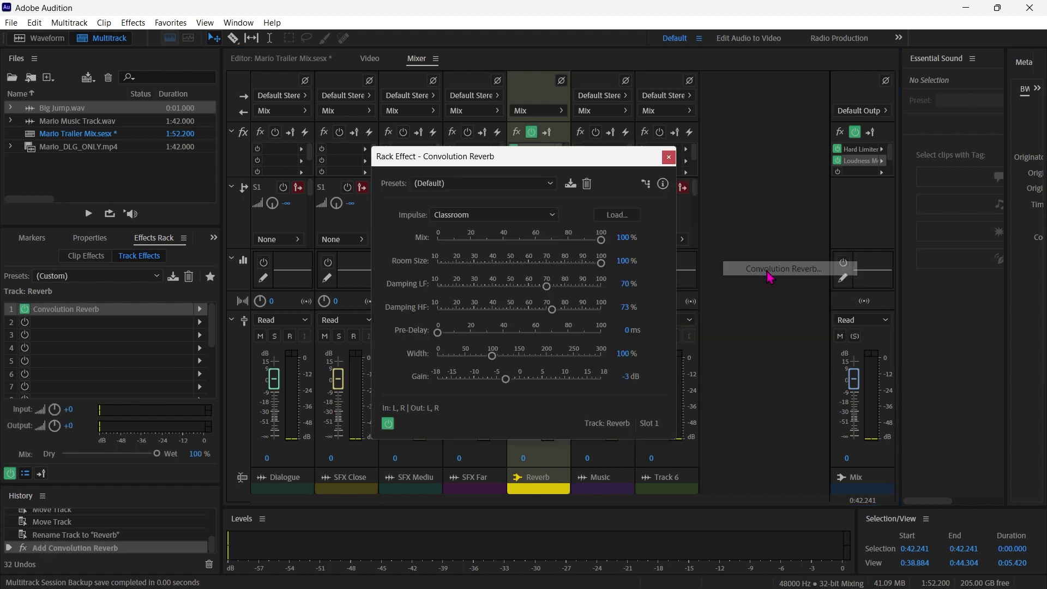
pyautogui.click(468, 216)
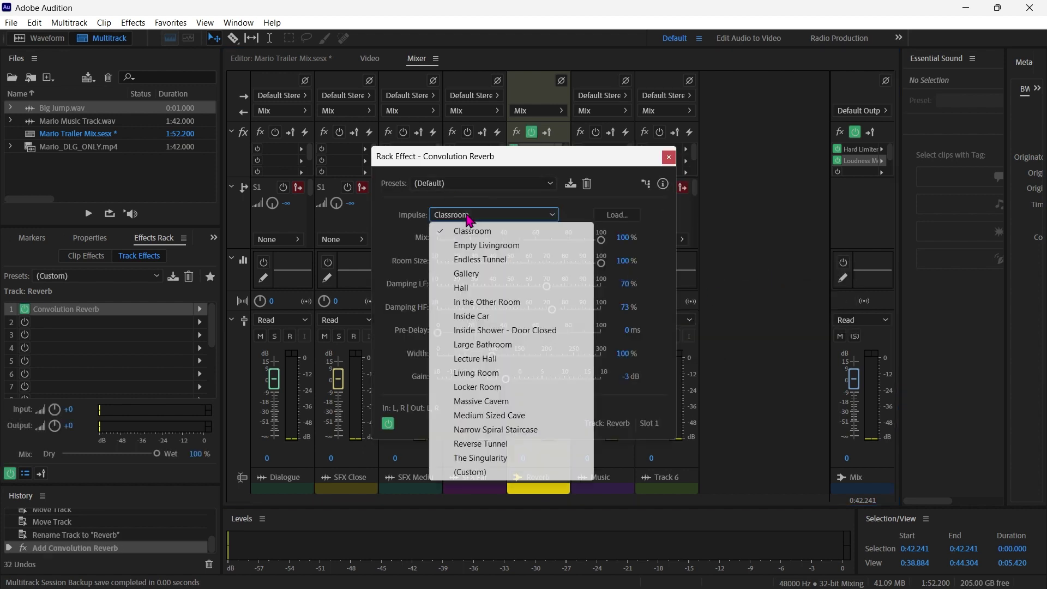
pyautogui.click(500, 289)
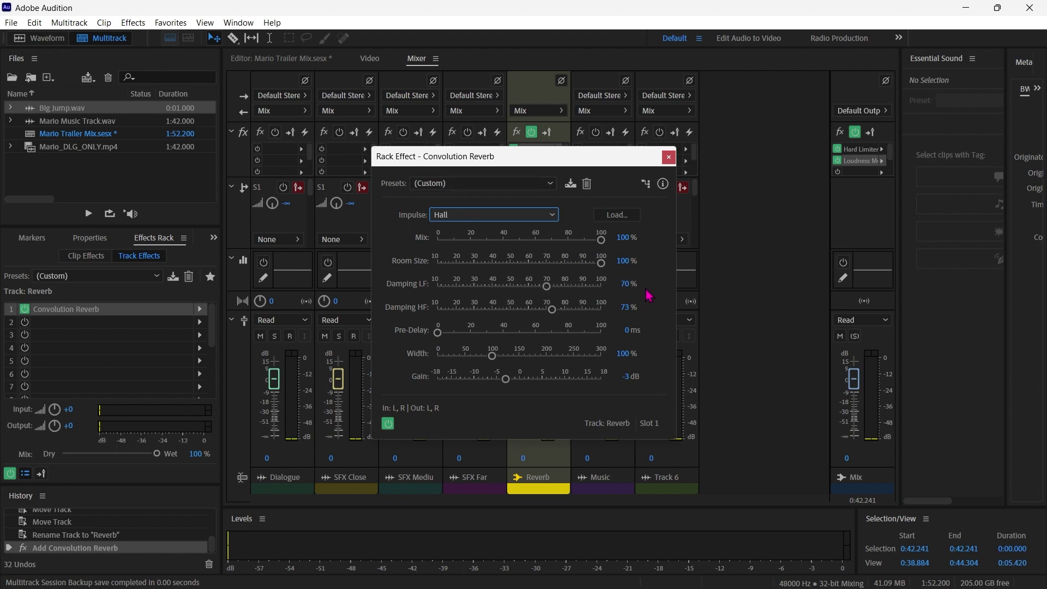
pyautogui.click(669, 157)
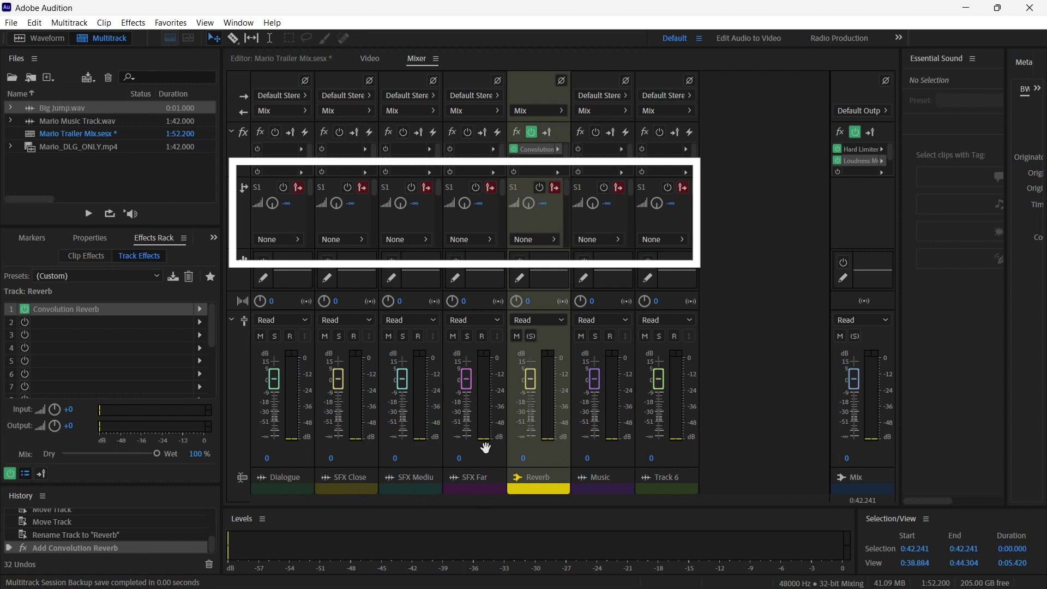
# Step: Route the first send of the SFX Far track to the Reverb bus and raise its send level to about -0.6 dB
pyautogui.click(466, 247)
pyautogui.click(516, 253)
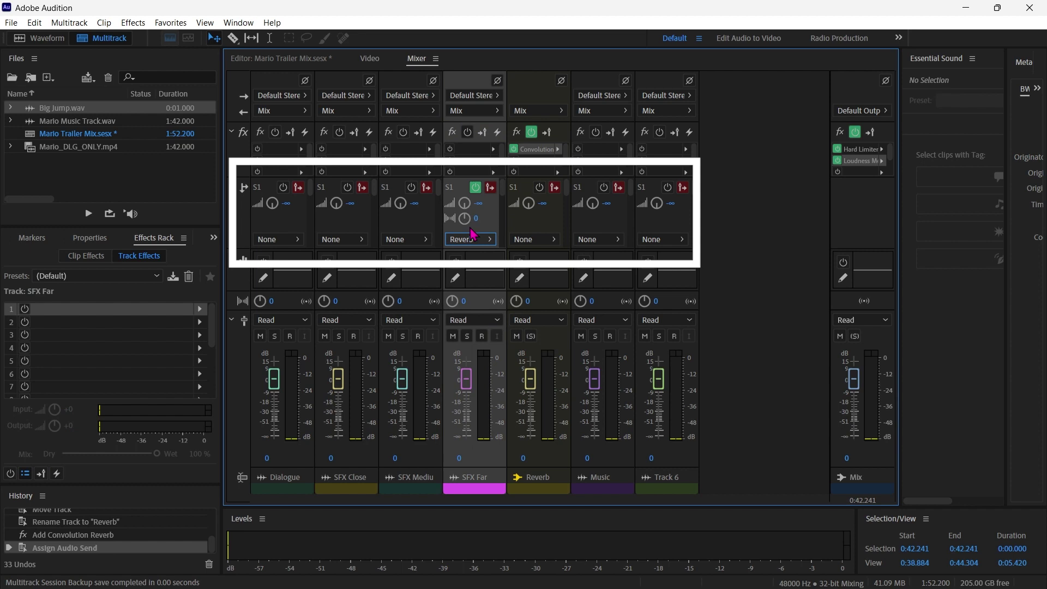
pyautogui.click(466, 206)
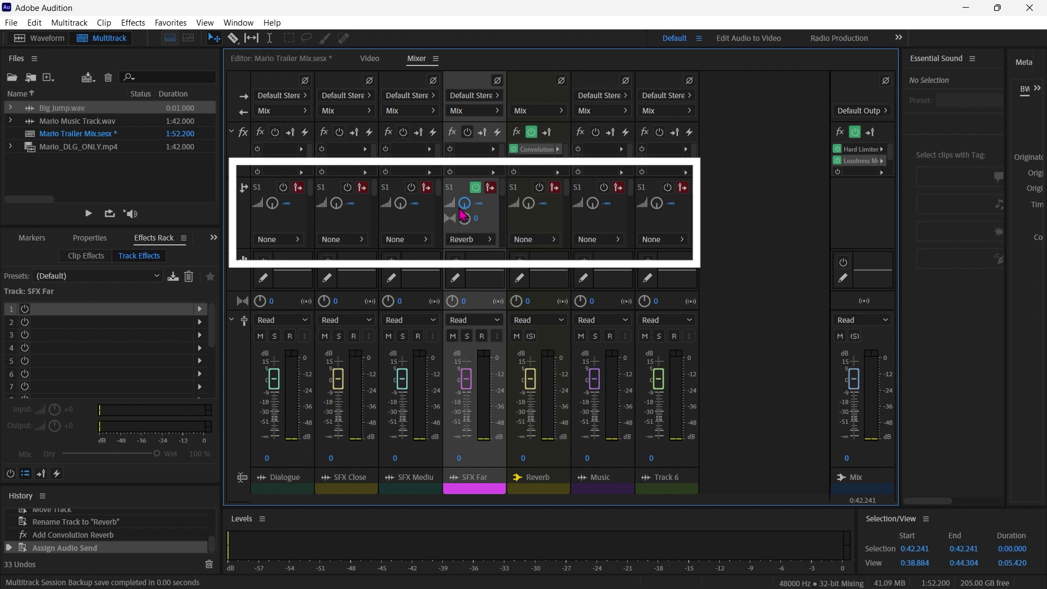
pyautogui.moveTo(464, 205); pyautogui.dragTo(500, 169)
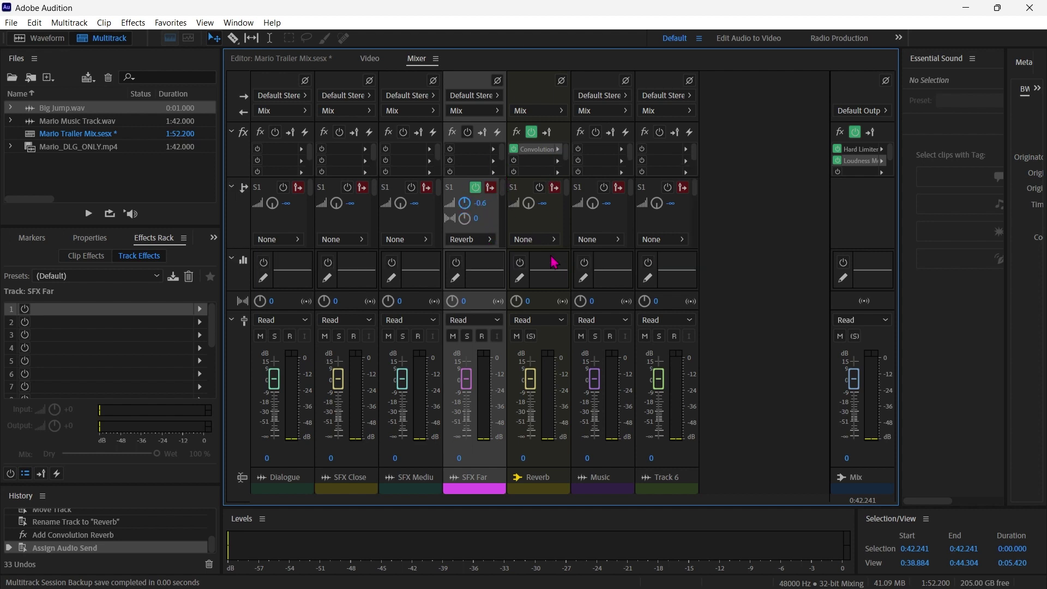
# Step: Place the Big Jump.wav clip on the SFX Far track at 0:42.241 in the multitrack editor, with SFX Far and the Reverb bus soloed
pyautogui.click(371, 60)
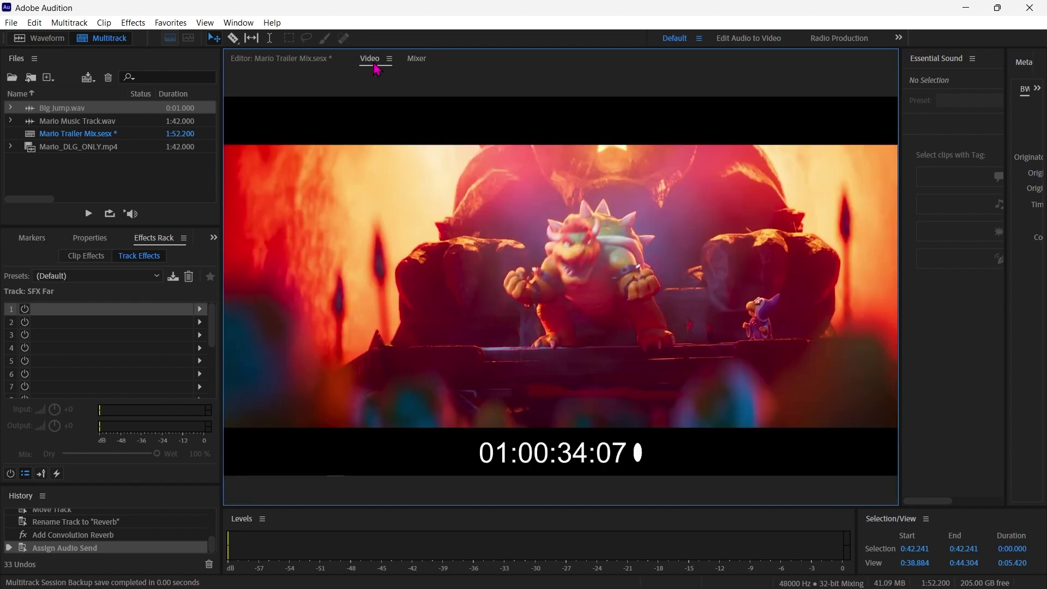
pyautogui.click(304, 59)
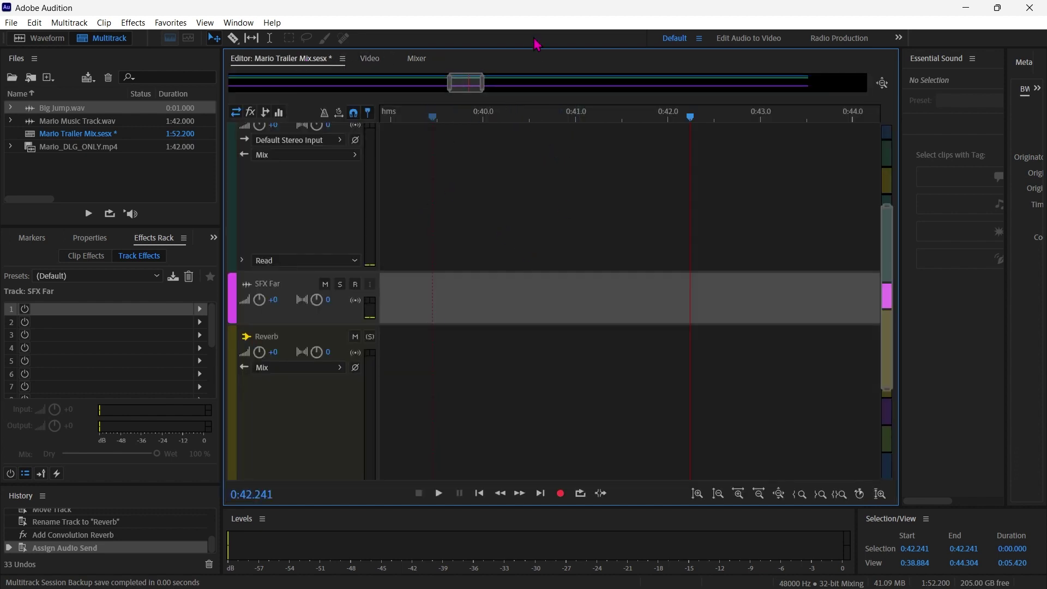
pyautogui.press('\\')
pyautogui.moveTo(61, 108); pyautogui.dragTo(578, 322)
pyautogui.click(370, 272)
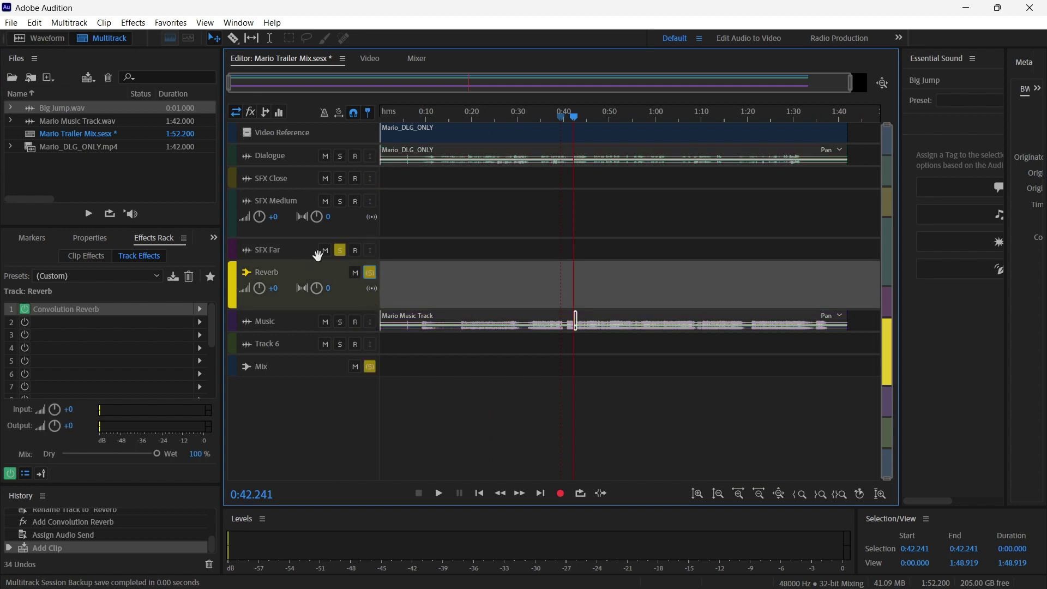
pyautogui.scroll(6, 631, 318)
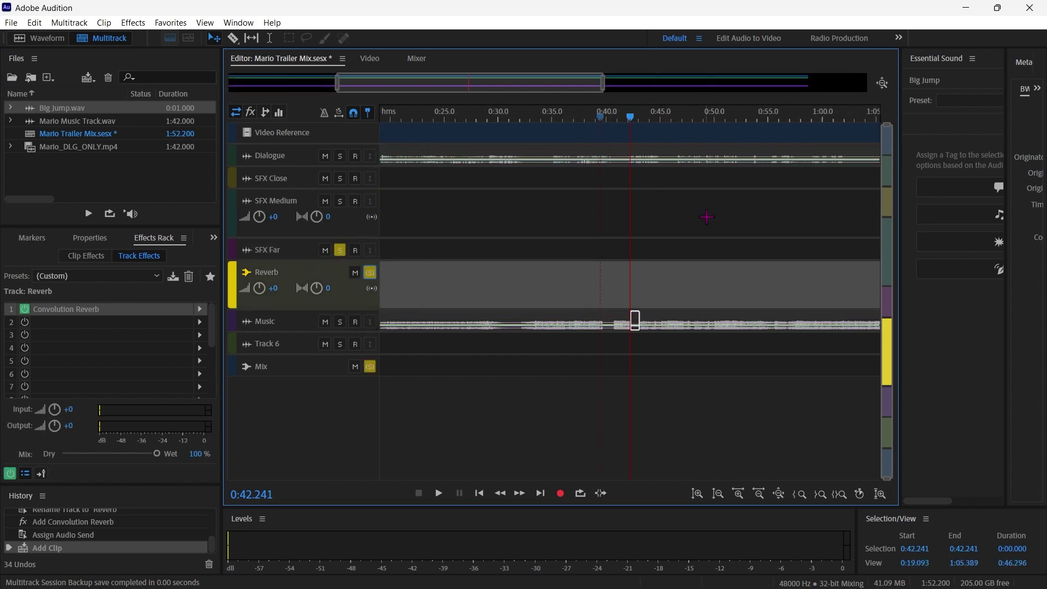
pyautogui.moveTo(655, 316); pyautogui.dragTo(655, 254)
# Step: Audition the Big Jump clip and select the time range from 0:42.241 to 0:42.632 over it
pyautogui.press('space')
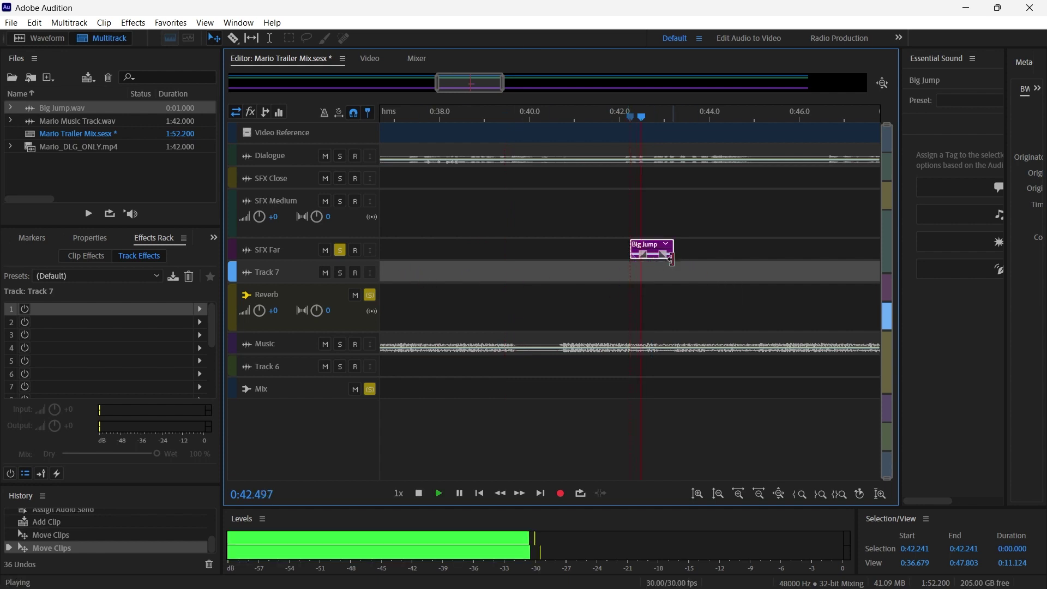
pyautogui.press('space')
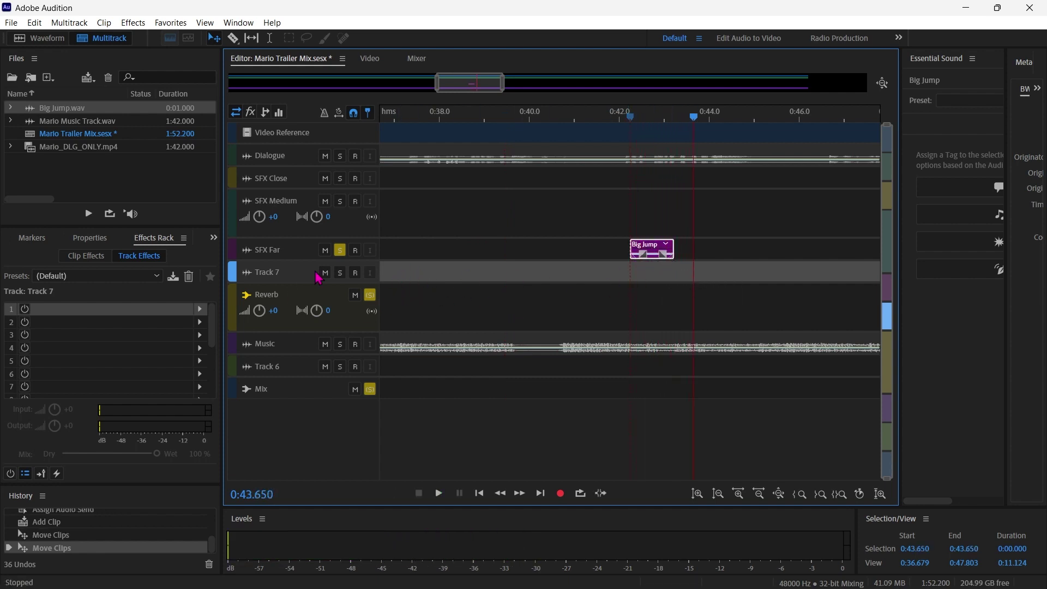
pyautogui.click(610, 113)
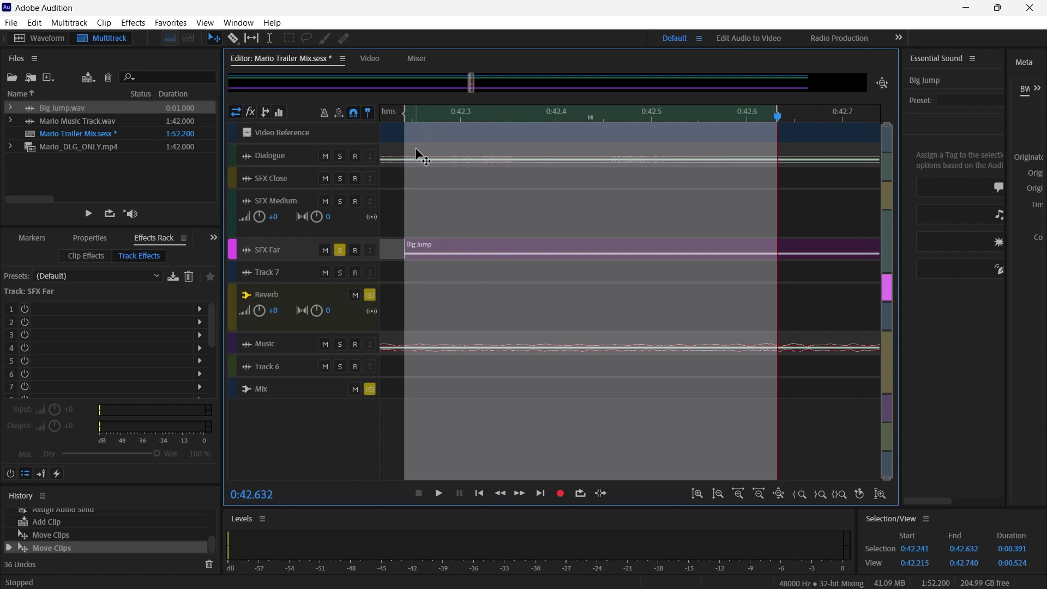
pyautogui.click(393, 116)
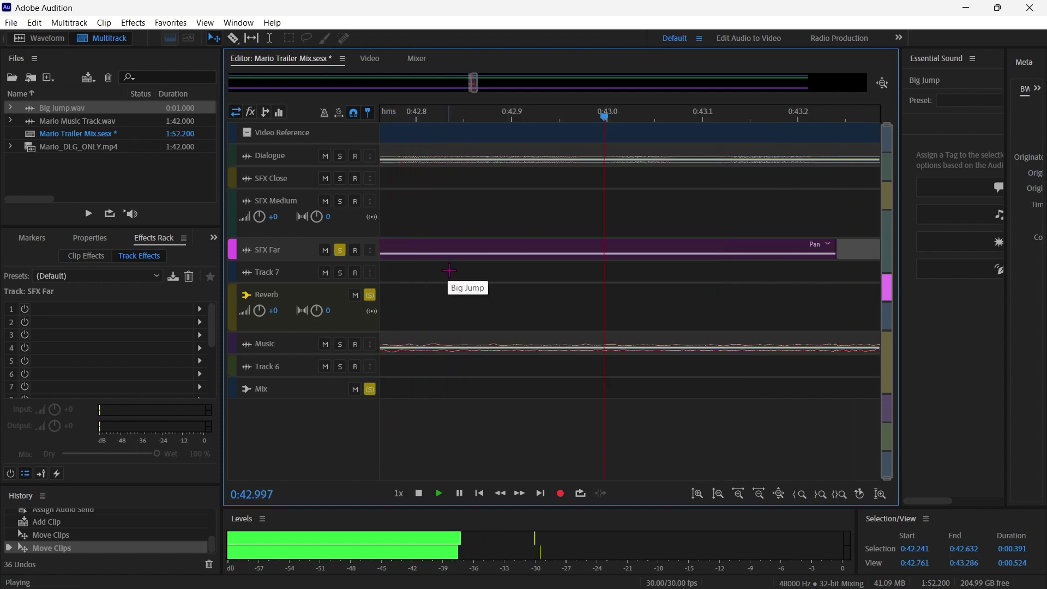
# Step: Enable loop playback, extend the time selection's end to 0:45.489 and play the looped range
pyautogui.click(580, 494)
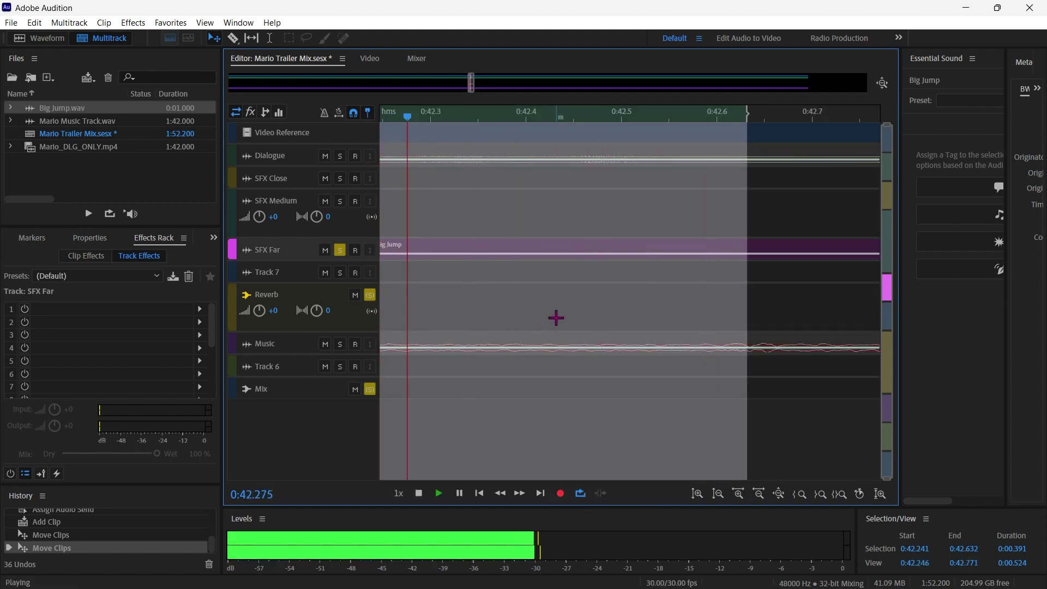
pyautogui.press('space')
pyautogui.moveTo(746, 117); pyautogui.dragTo(781, 116)
pyautogui.press('space')
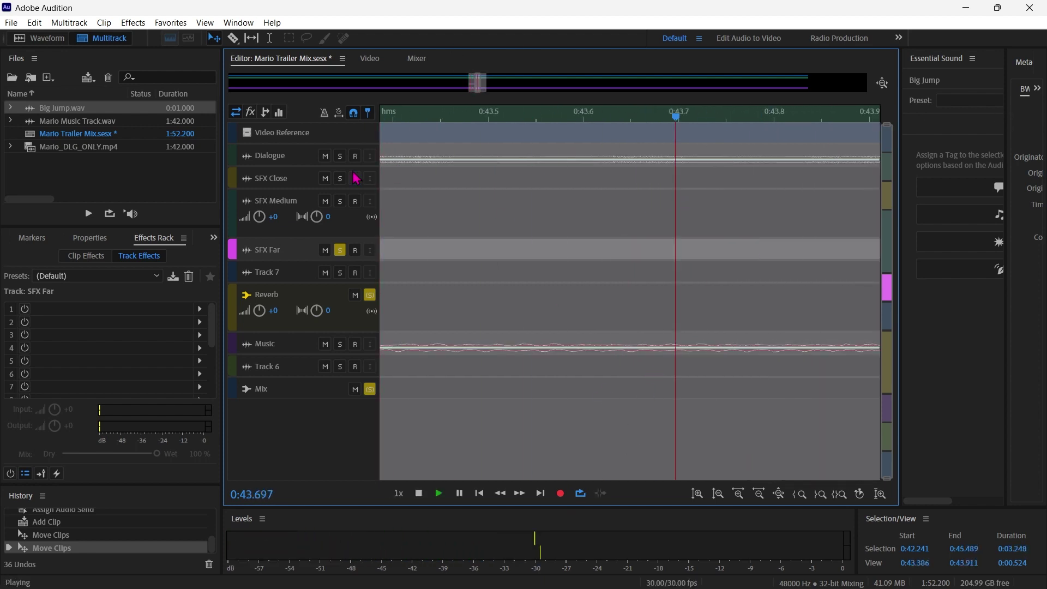
# Step: Compare the looped sound in the mixer with the Reverb bus's Convolution Reverb bypassed and active, and stop playback
pyautogui.click(417, 60)
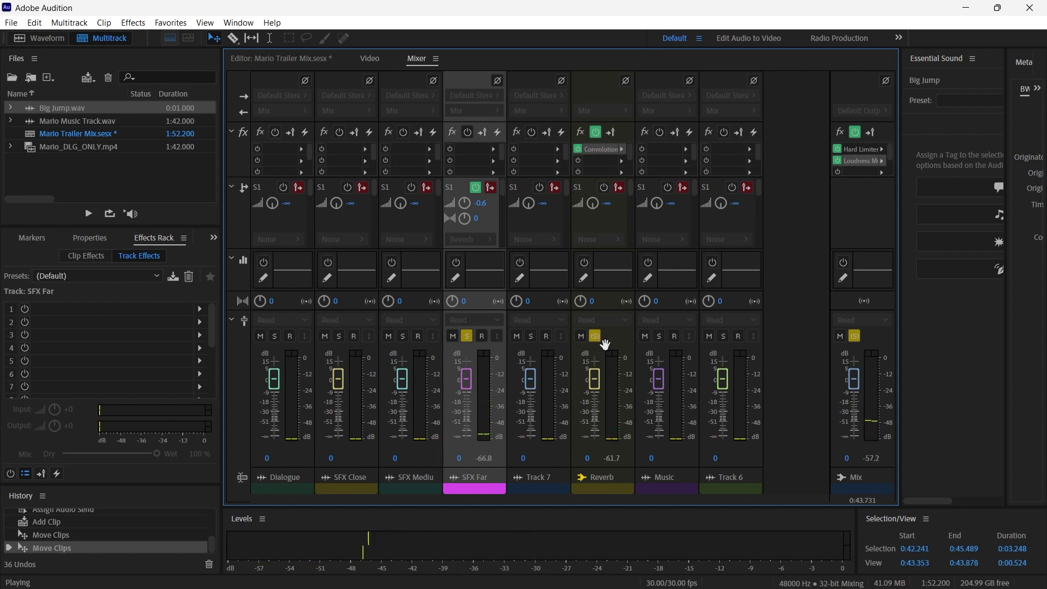
pyautogui.click(578, 149)
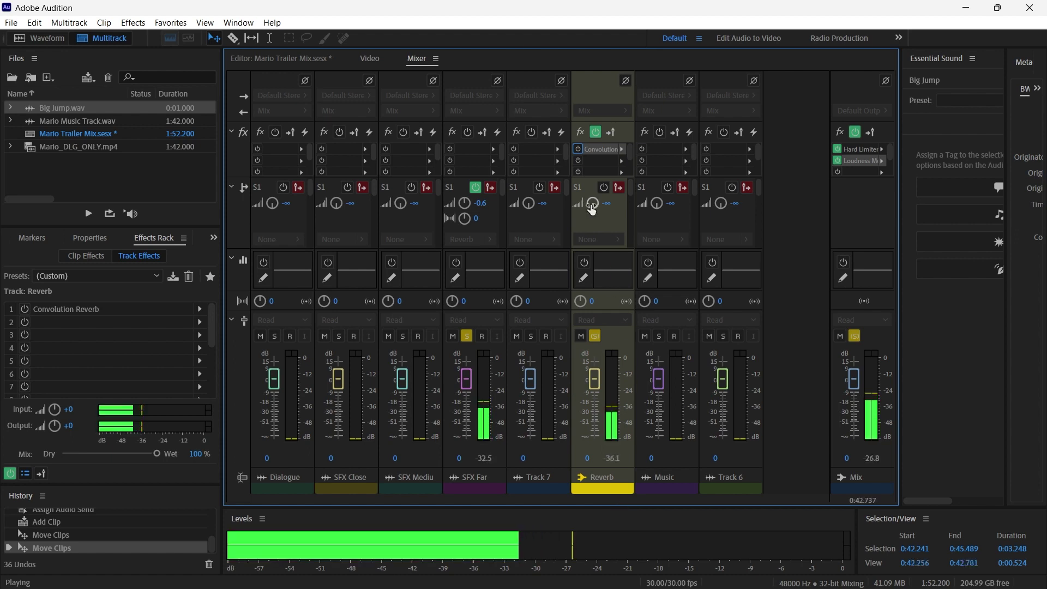
pyautogui.click(578, 149)
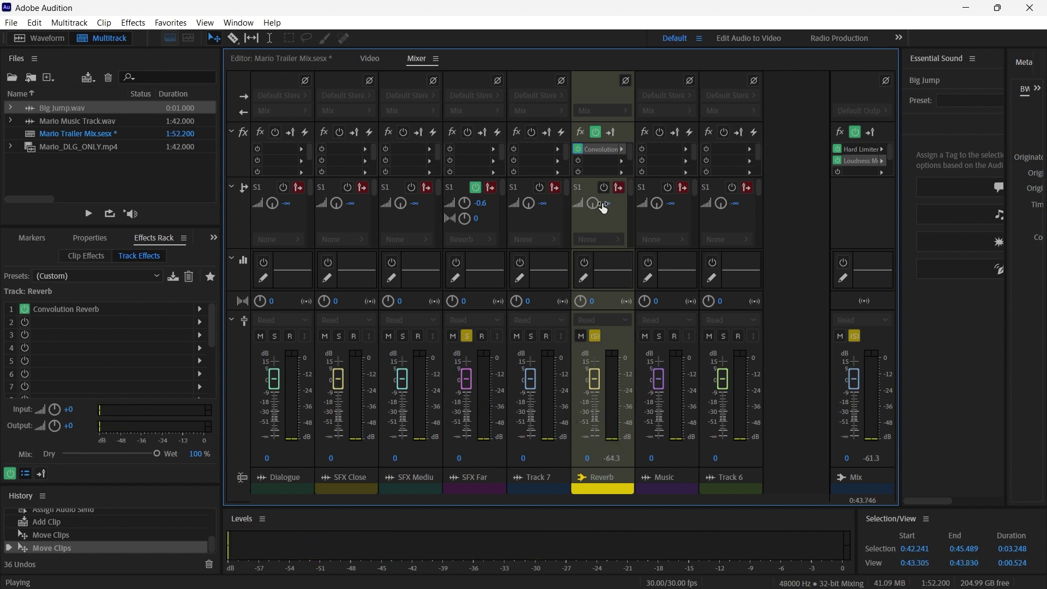
pyautogui.press('space')
# Step: Review the Mix setting of the Convolution Reverb on the Reverb bus and close the effect window
pyautogui.click(624, 150)
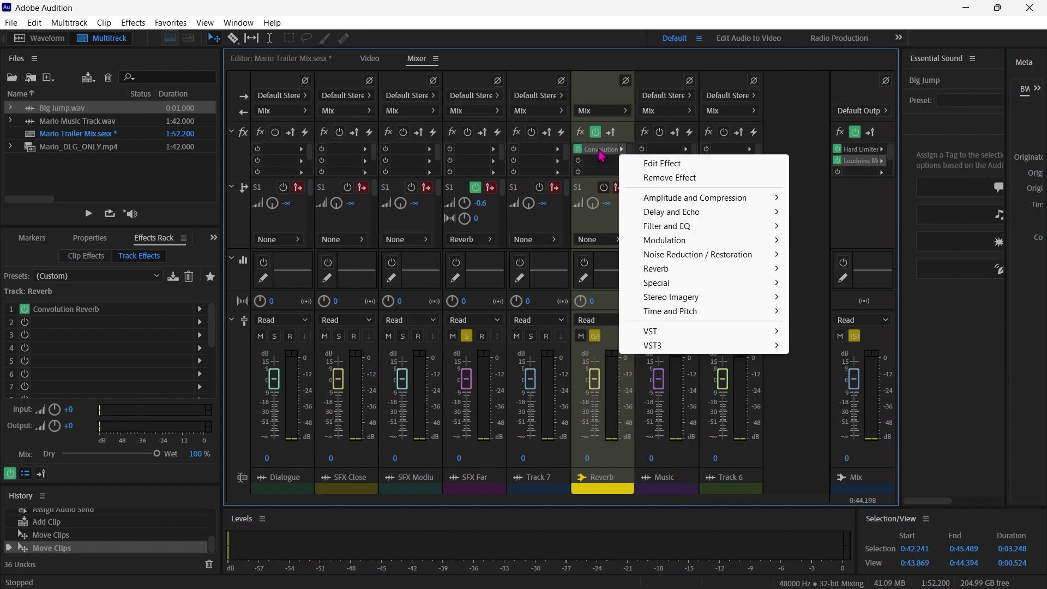
pyautogui.click(599, 156)
pyautogui.click(623, 150)
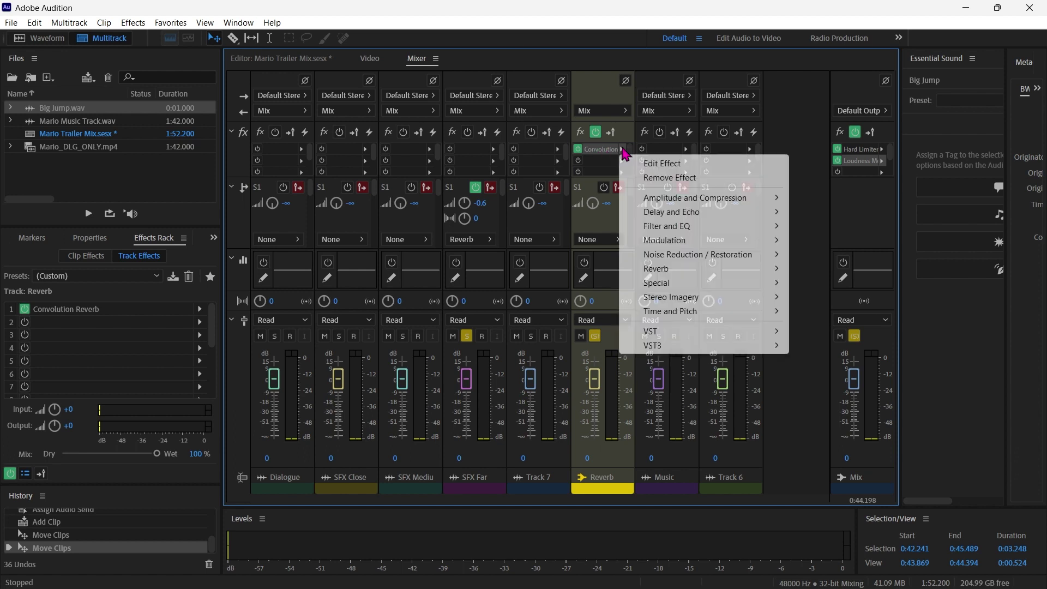
pyautogui.click(654, 162)
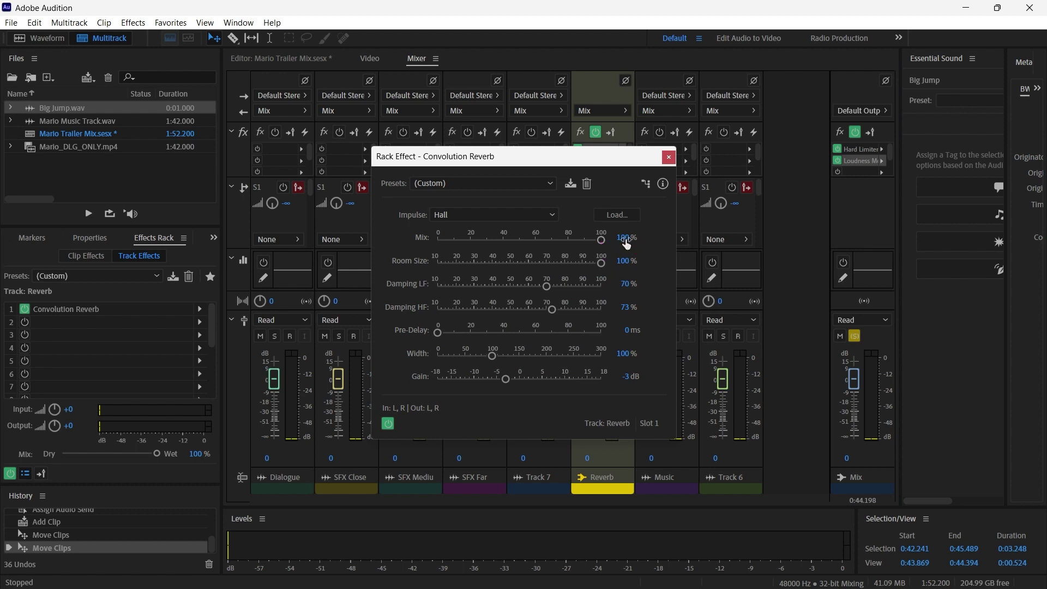
pyautogui.click(668, 158)
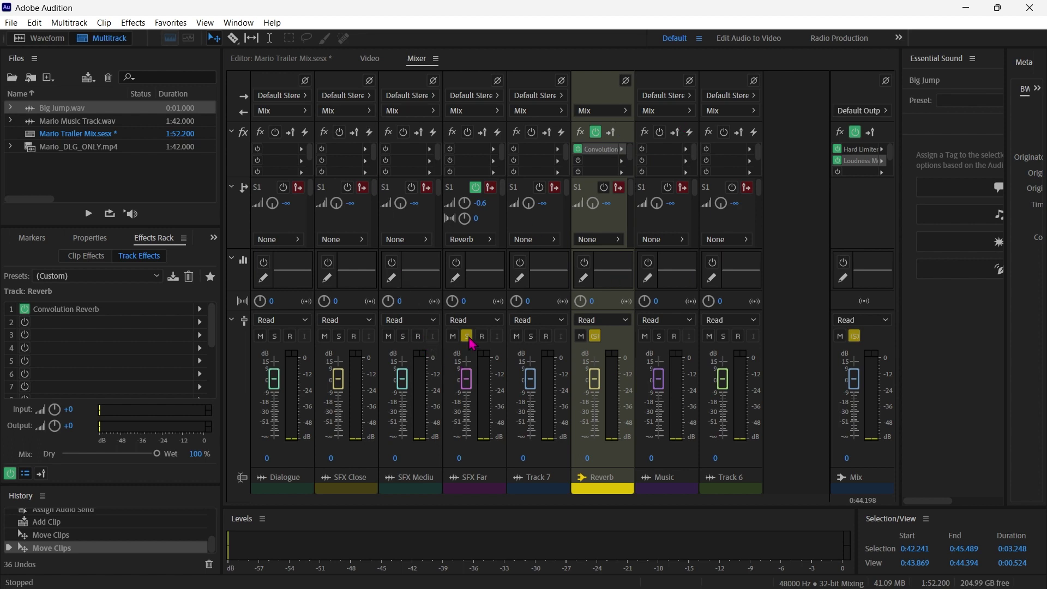
# Step: Unsolo SFX Far, then route SFX Medium's first send to the Reverb bus with a send level of about -9.9 dB
pyautogui.click(468, 337)
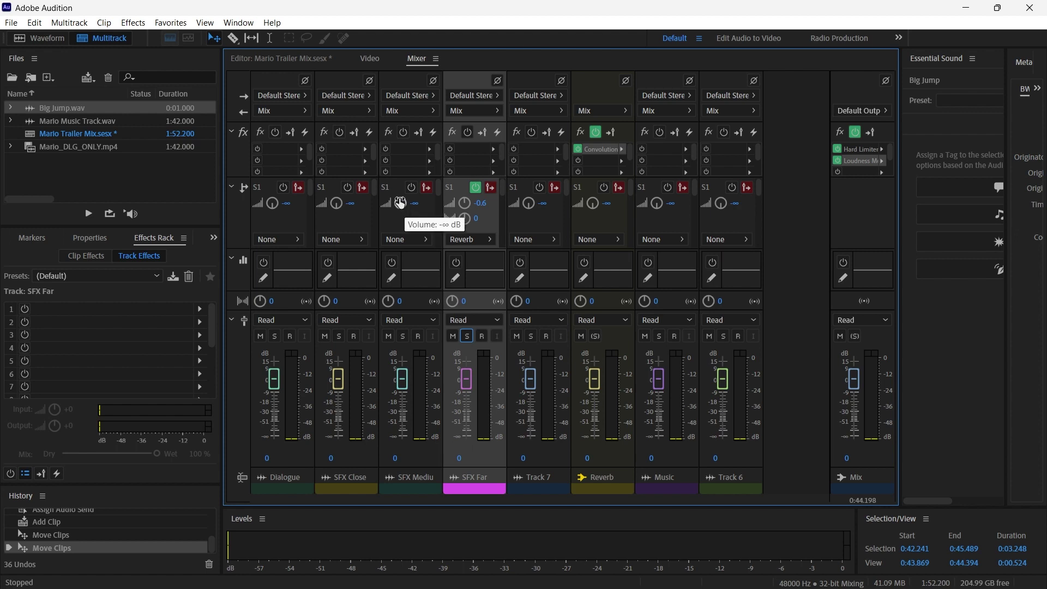
pyautogui.moveTo(403, 209); pyautogui.dragTo(402, 204)
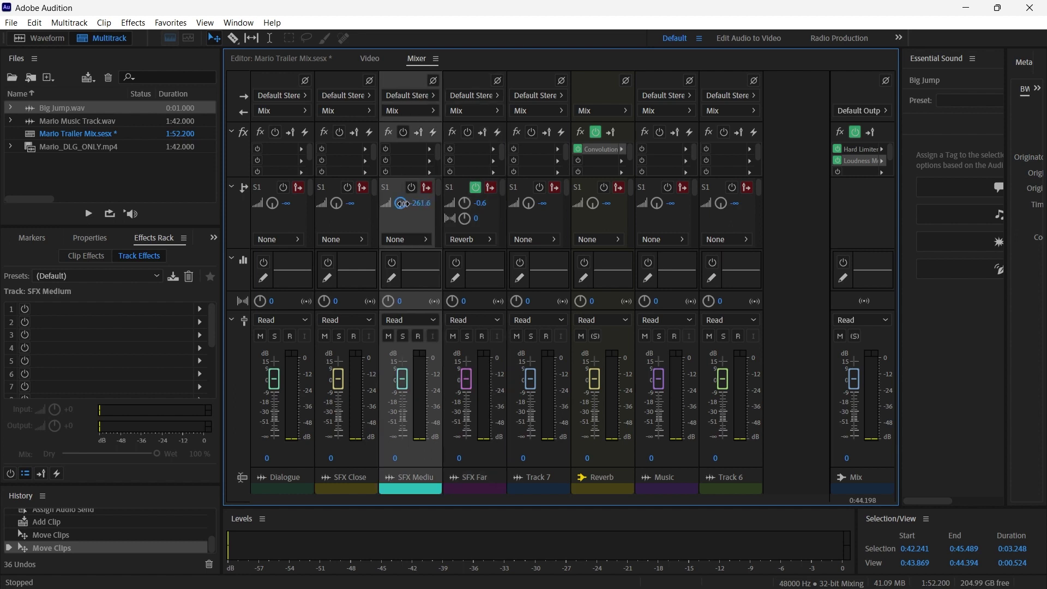
pyautogui.click(414, 235)
pyautogui.click(486, 264)
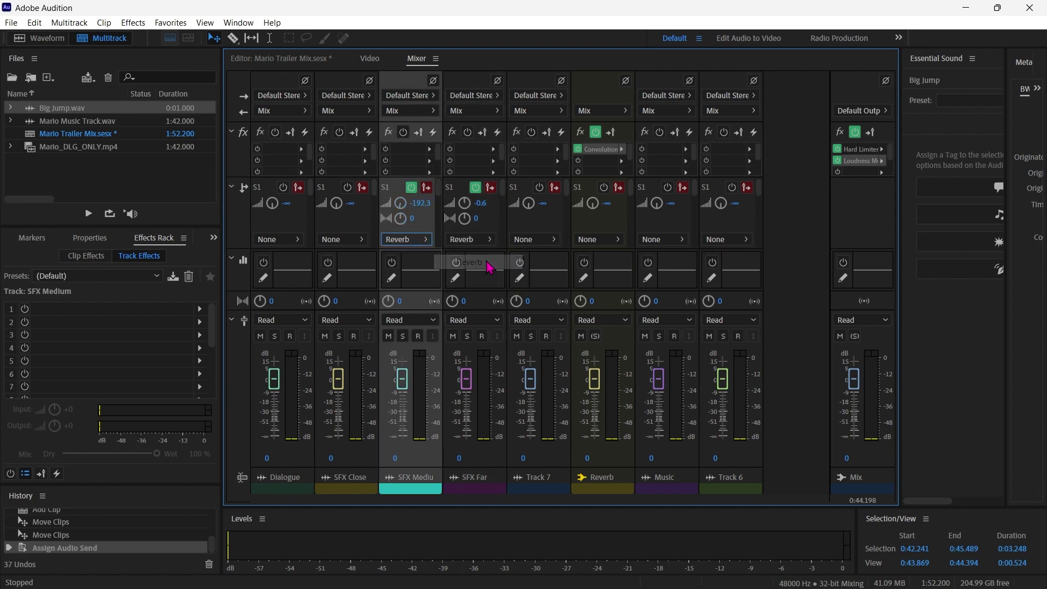
pyautogui.moveTo(407, 211); pyautogui.dragTo(358, 183)
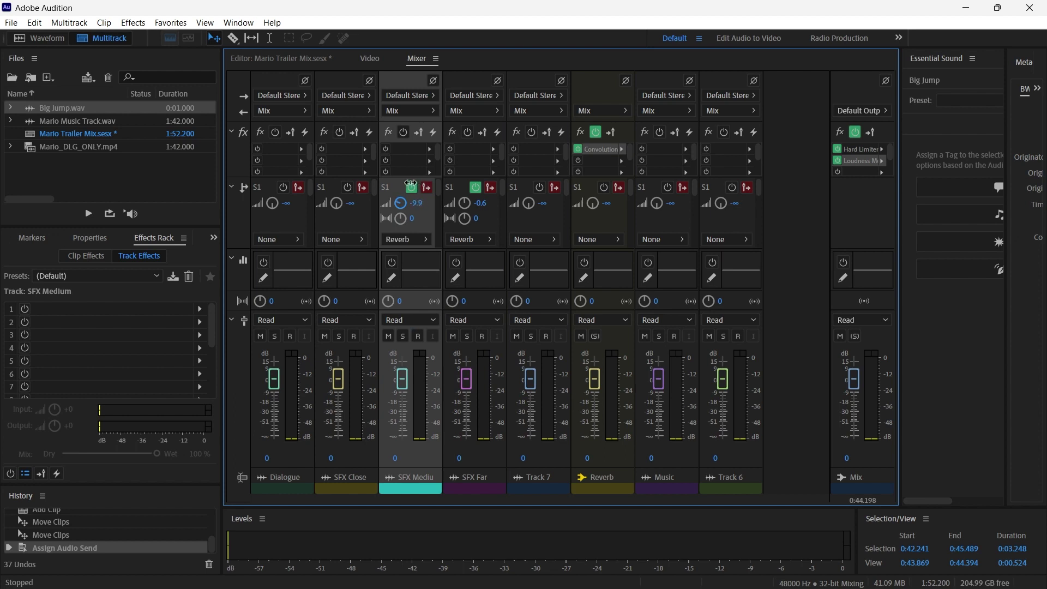
# Step: Set SFX Medium's Reverb send level to about -10.5 dB, and shorten the time selection in the editor to end at 0:43.670
pyautogui.moveTo(423, 208); pyautogui.dragTo(415, 227)
pyautogui.click(284, 59)
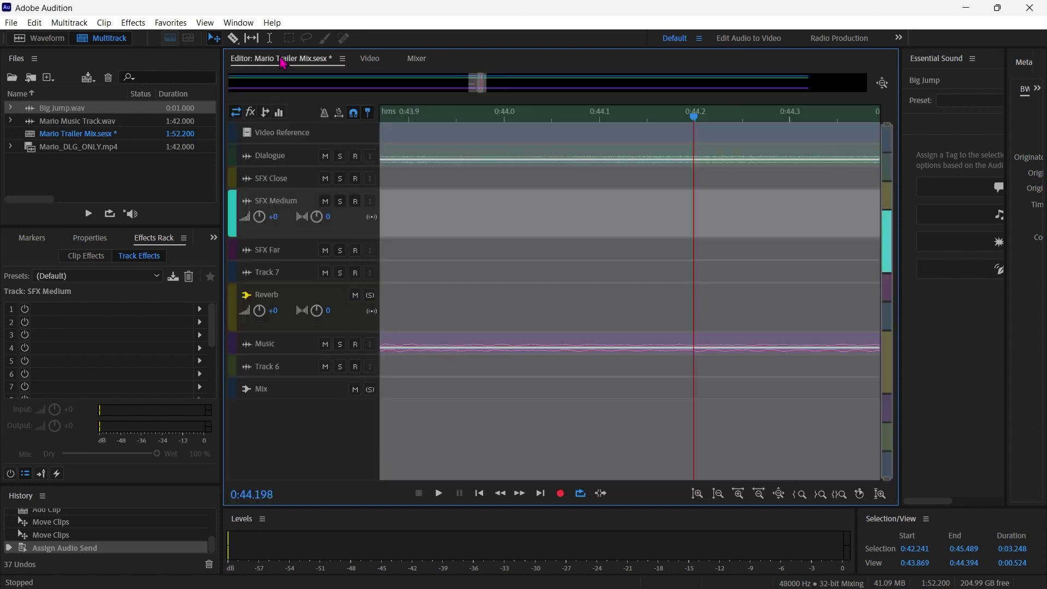
pyautogui.scroll(-2, 643, 307)
pyautogui.scroll(-5, 638, 308)
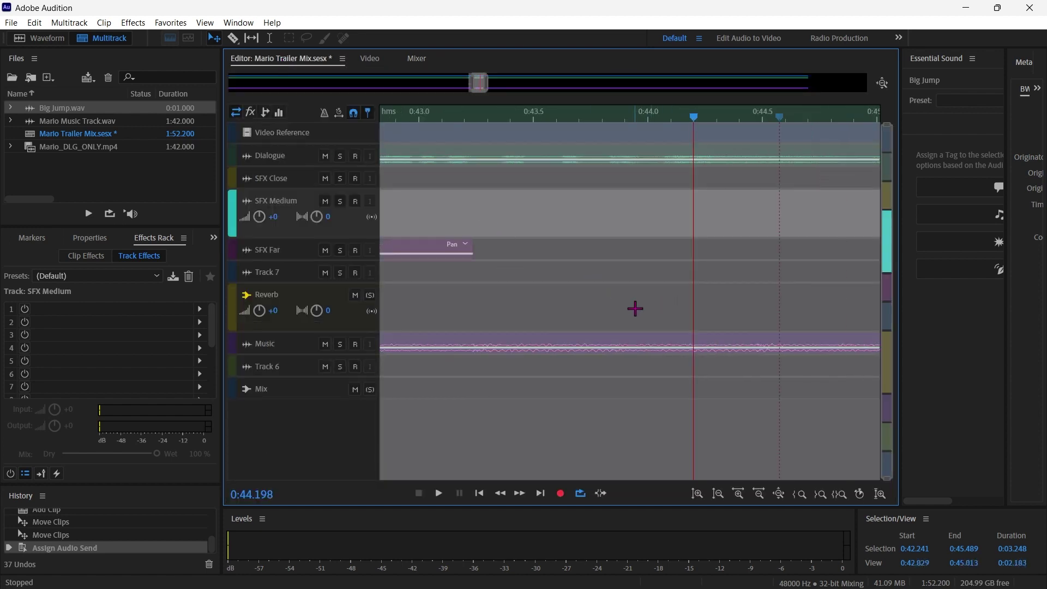
pyautogui.click(552, 255)
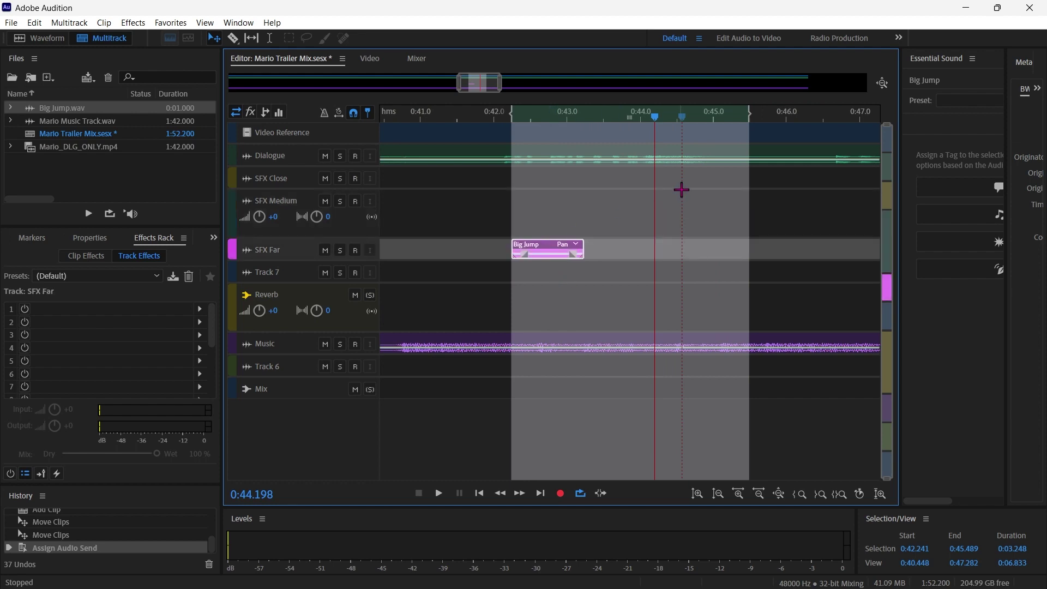
pyautogui.moveTo(750, 124); pyautogui.dragTo(616, 117)
# Step: Move the Big Jump clip from SFX Far up to SFX Medium and play the looped range with SFX Medium soloed
pyautogui.moveTo(541, 252); pyautogui.dragTo(537, 234)
pyautogui.press('space')
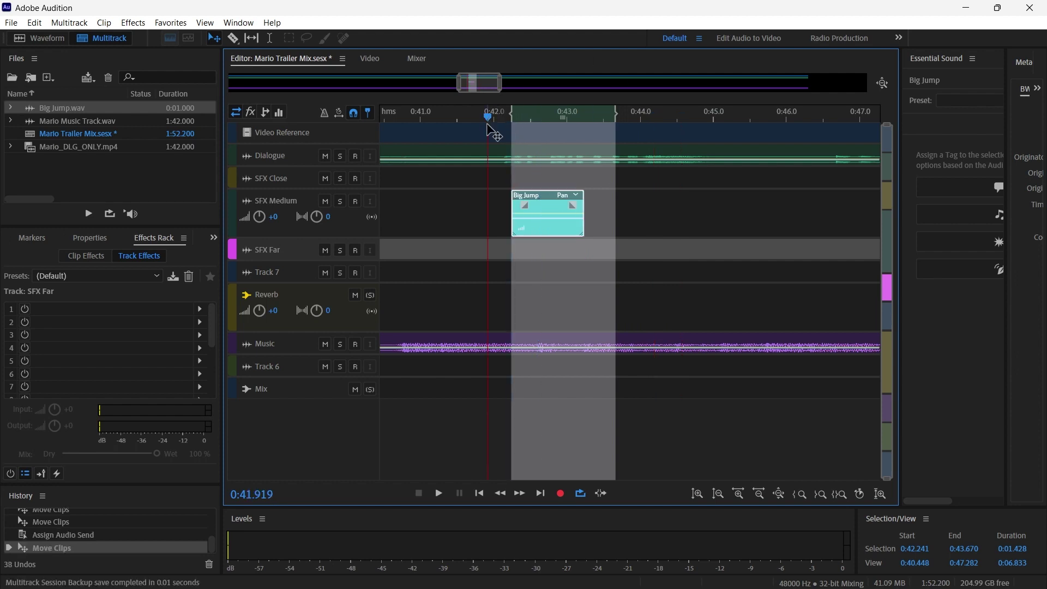
pyautogui.click(340, 201)
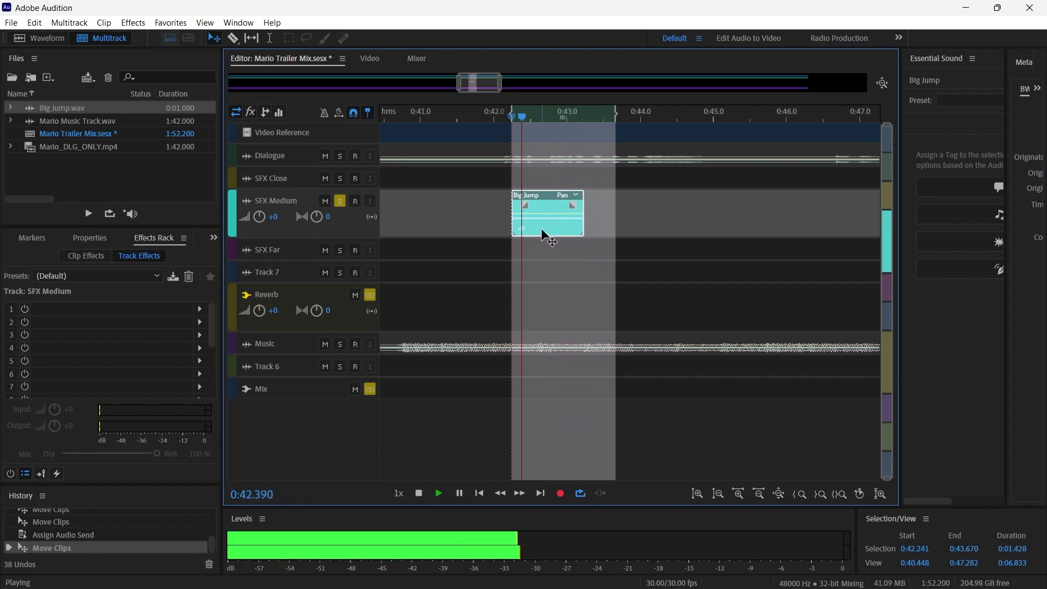
# Step: Solo SFX Far as well and compare the looped Big Jump clip on SFX Far and back on SFX Medium
pyautogui.click(340, 249)
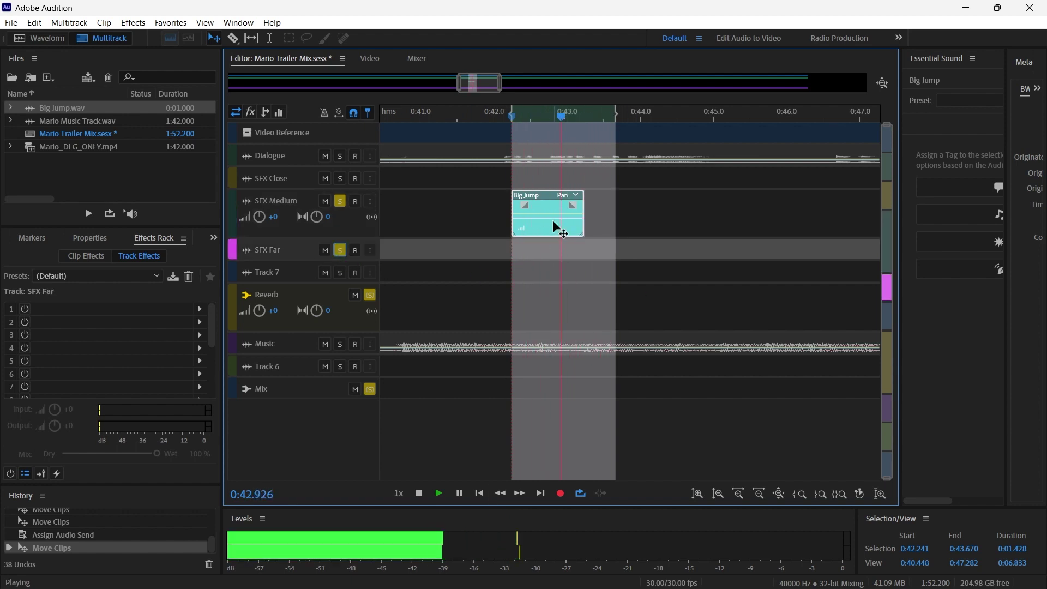
pyautogui.moveTo(533, 235); pyautogui.dragTo(543, 250)
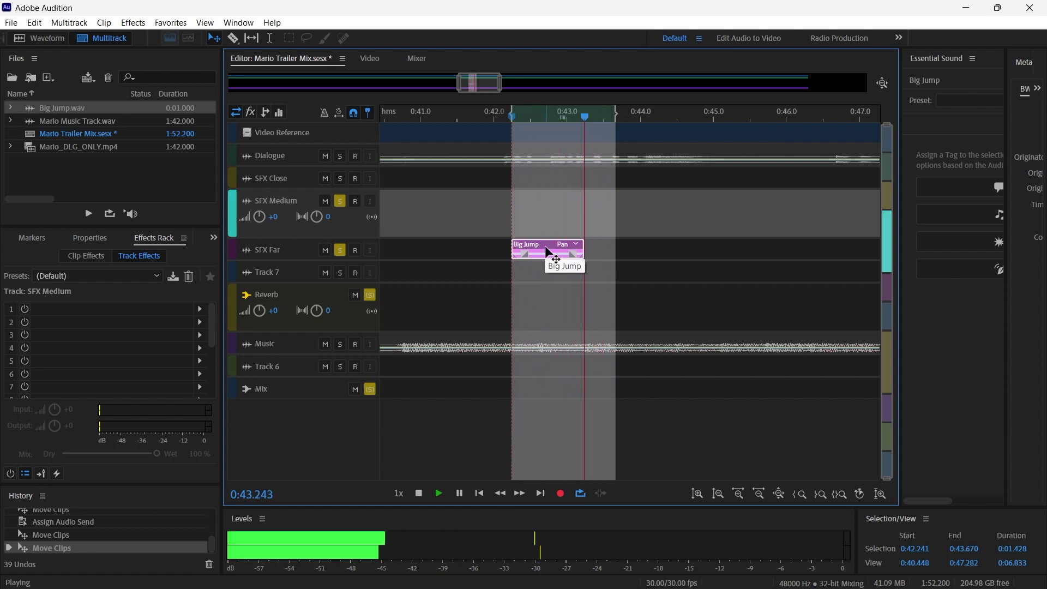
pyautogui.click(546, 256)
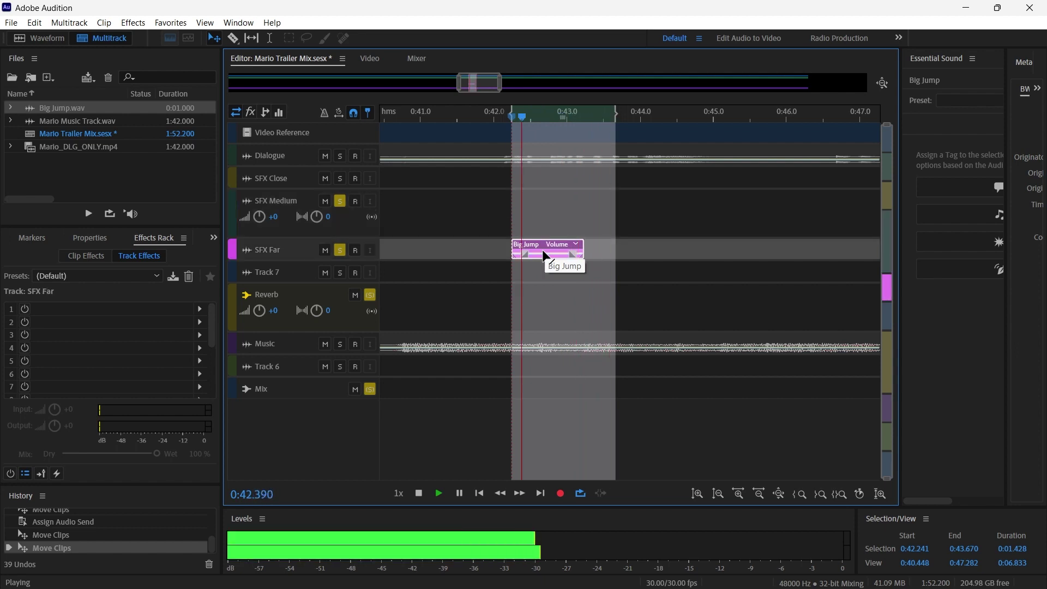
pyautogui.moveTo(535, 245); pyautogui.dragTo(535, 197)
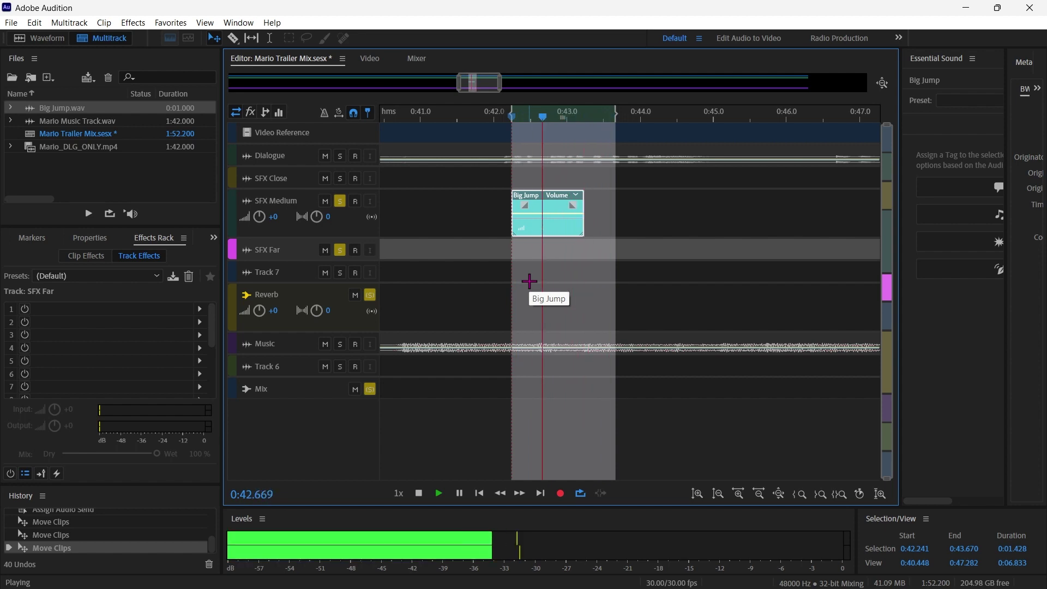
# Step: Raise SFX Medium's Reverb send level to about -6.6 dB in the mixer during playback, and stop playback
pyautogui.hotkey('alt', '=')
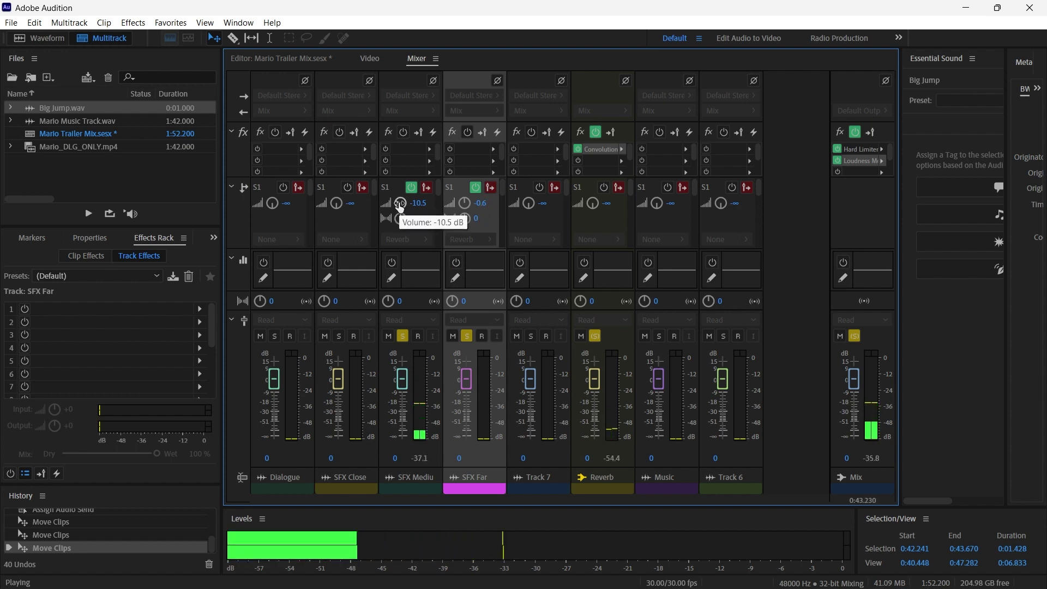
pyautogui.moveTo(400, 205); pyautogui.dragTo(402, 200)
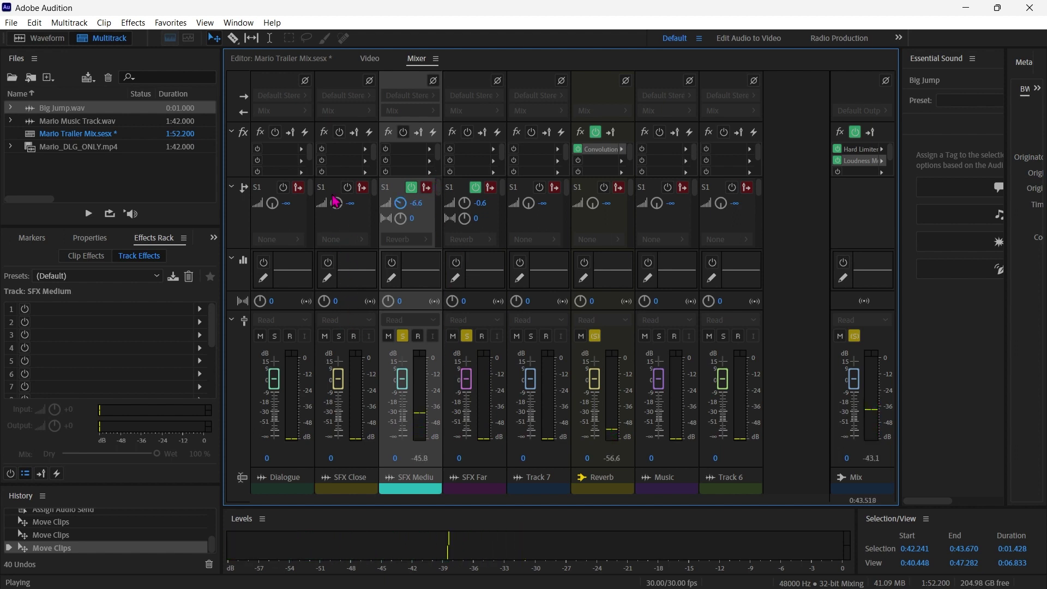
pyautogui.press('space')
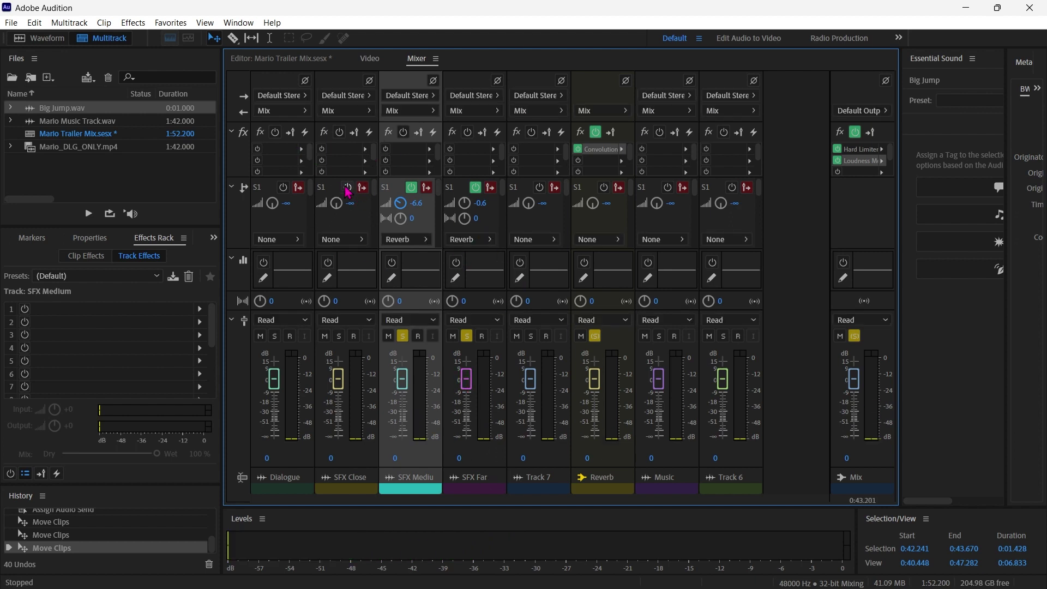
# Step: Route SFX Close's first send to the Reverb bus with a send level of about -11.1 dB
pyautogui.click(356, 239)
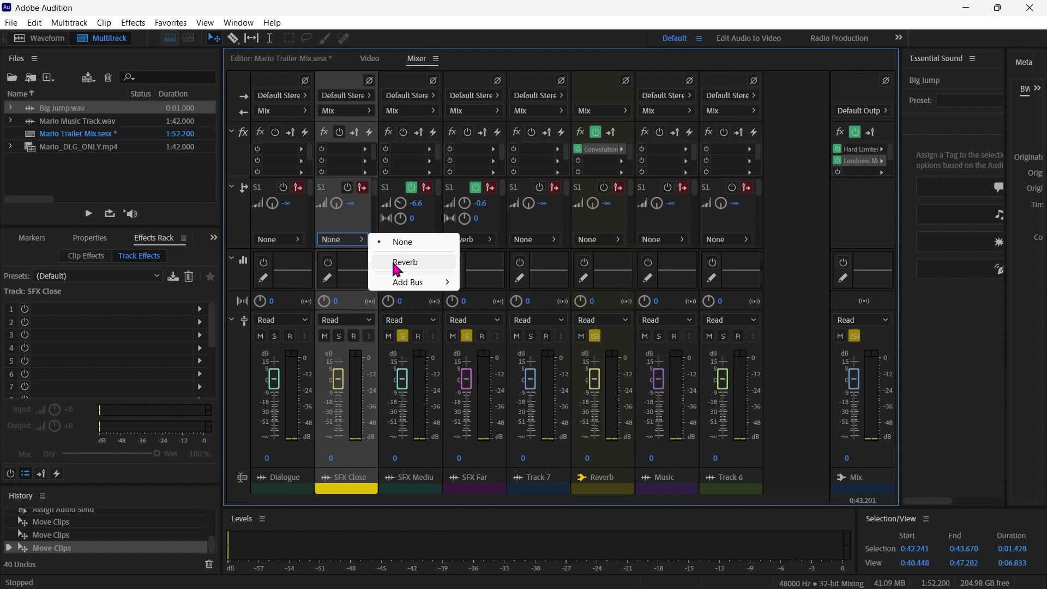
pyautogui.click(404, 263)
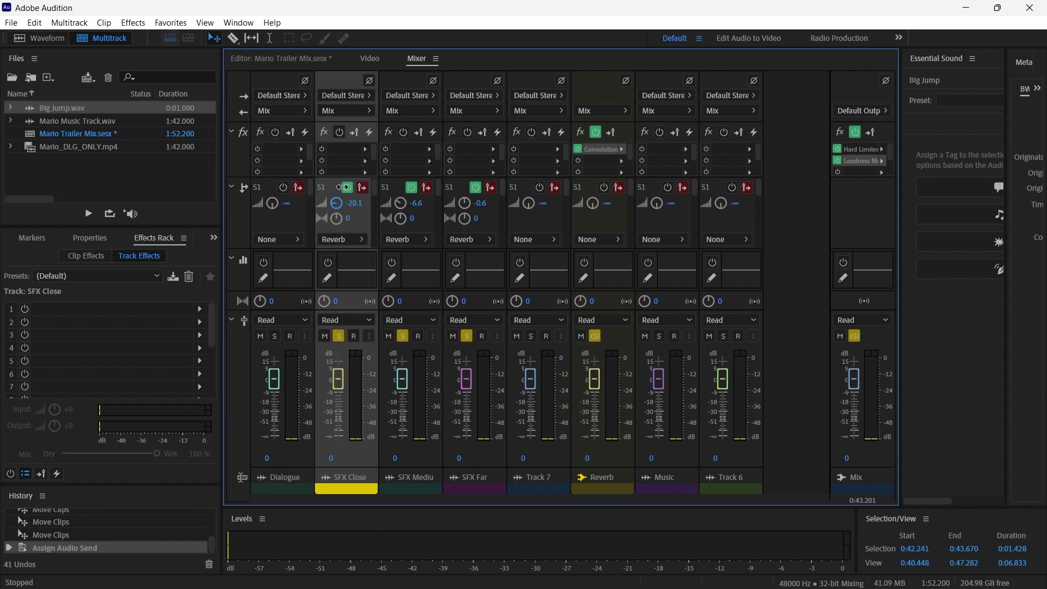
pyautogui.moveTo(344, 187); pyautogui.dragTo(361, 187)
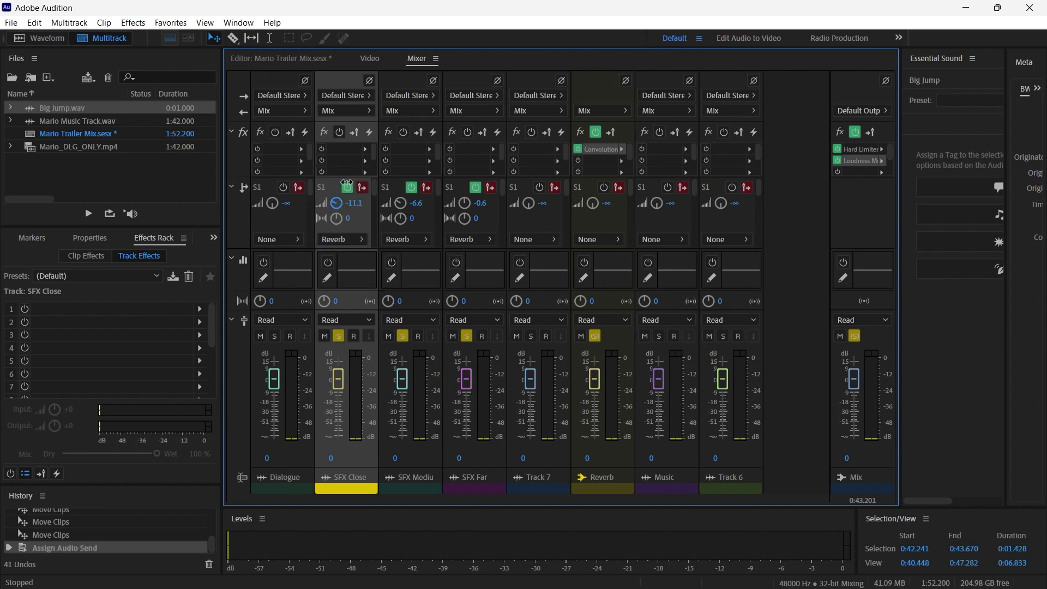